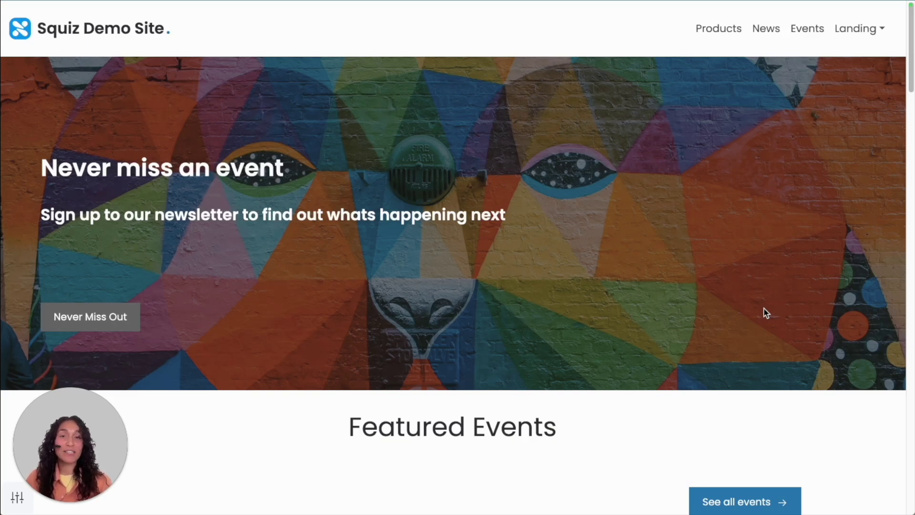
{"action": "scroll", "coordinate": [763, 307], "scroll_direction": "down", "scroll_amount": 3}
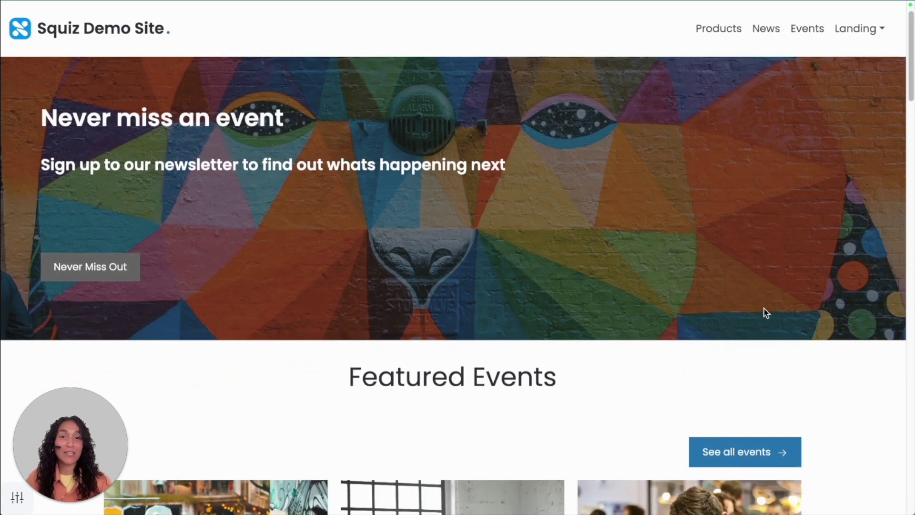
{"action": "scroll", "coordinate": [763, 307], "scroll_direction": "down", "scroll_amount": 3}
{"action": "scroll", "coordinate": [763, 307], "scroll_direction": "down", "scroll_amount": 2}
{"action": "scroll", "coordinate": [764, 308], "scroll_direction": "down", "scroll_amount": 1}
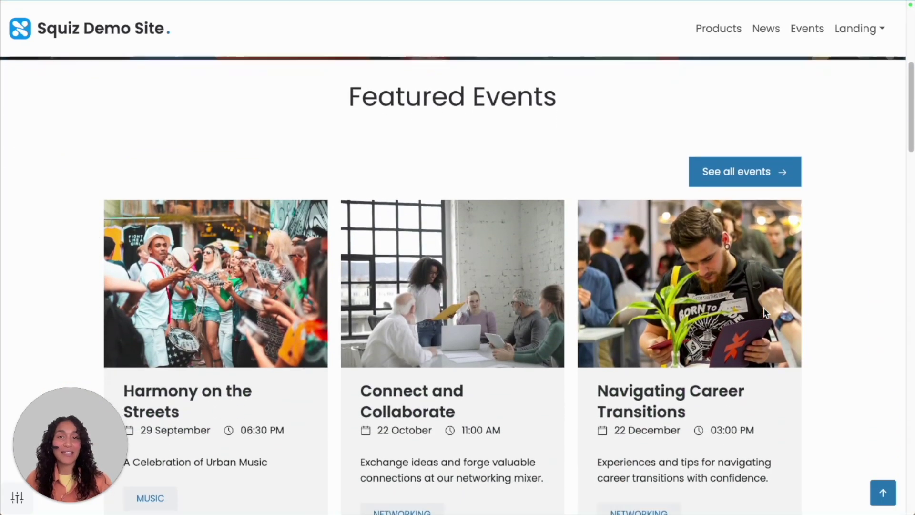
{"action": "scroll", "coordinate": [764, 307], "scroll_direction": "down", "scroll_amount": 3}
{"action": "scroll", "coordinate": [764, 308], "scroll_direction": "up", "scroll_amount": 5}
{"action": "scroll", "coordinate": [764, 307], "scroll_direction": "up", "scroll_amount": 3}
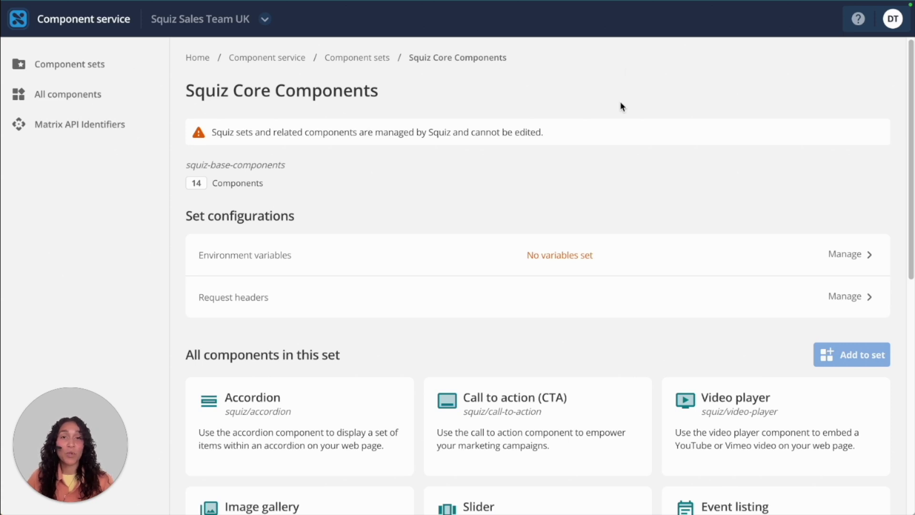
{"action": "scroll", "coordinate": [619, 120], "scroll_direction": "down", "scroll_amount": 5}
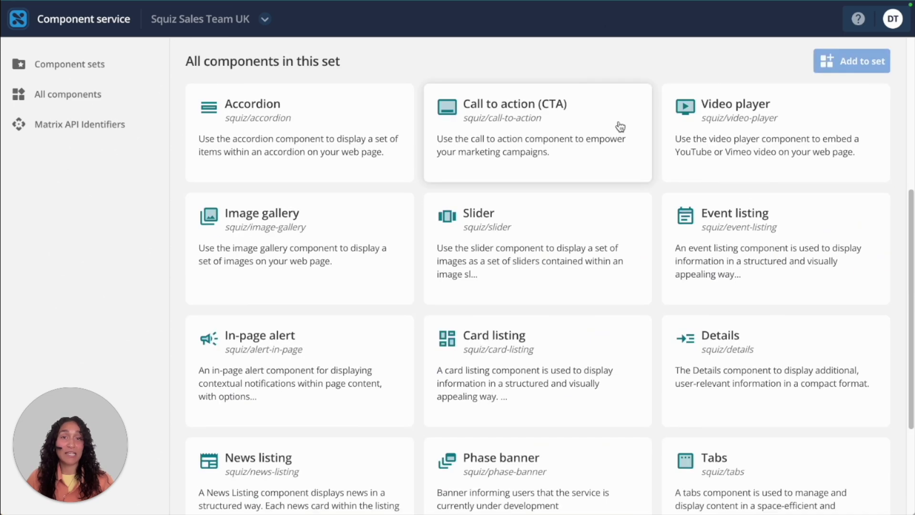
{"action": "scroll", "coordinate": [620, 127], "scroll_direction": "down", "scroll_amount": 1}
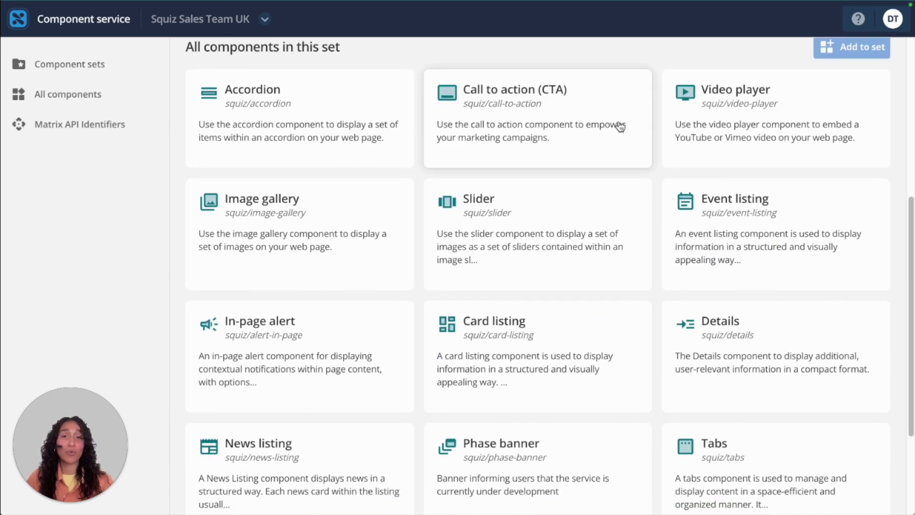
{"action": "scroll", "coordinate": [619, 126], "scroll_direction": "up", "scroll_amount": 6}
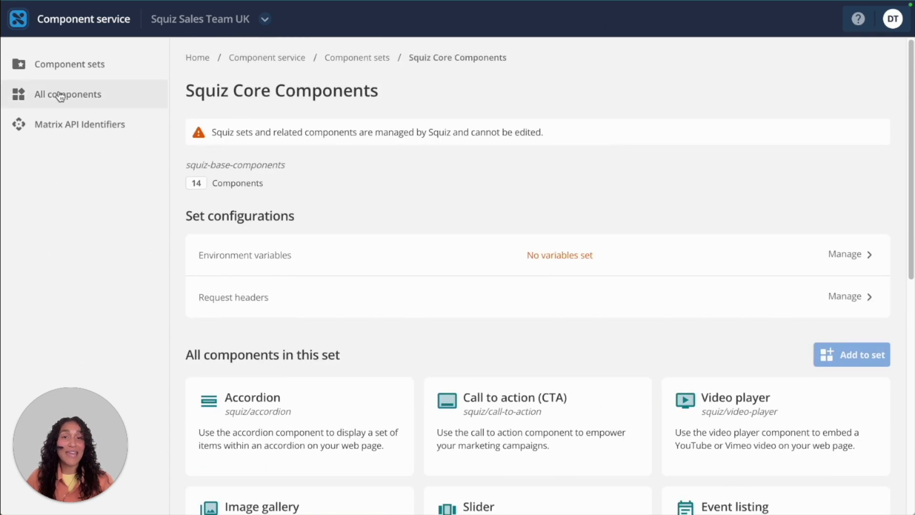
Browse the full All components catalogue, then go to the Component sets list.
{"action": "left_click", "coordinate": [61, 96]}
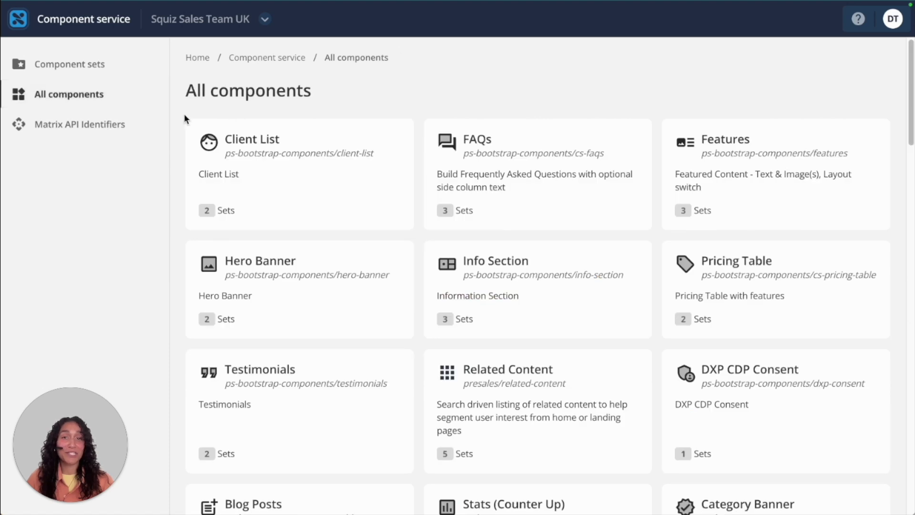
{"action": "scroll", "coordinate": [183, 114], "scroll_direction": "down", "scroll_amount": 2}
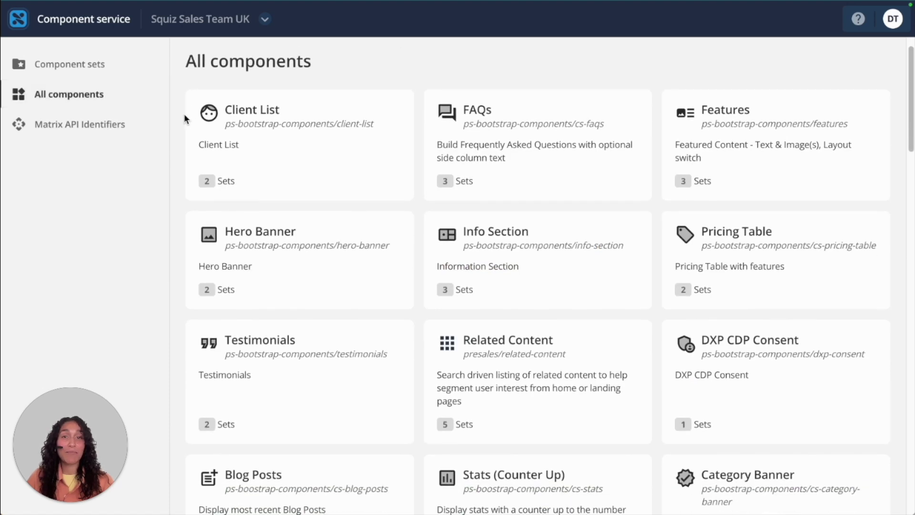
{"action": "scroll", "coordinate": [184, 114], "scroll_direction": "down", "scroll_amount": 2}
{"action": "scroll", "coordinate": [184, 114], "scroll_direction": "down", "scroll_amount": 2}
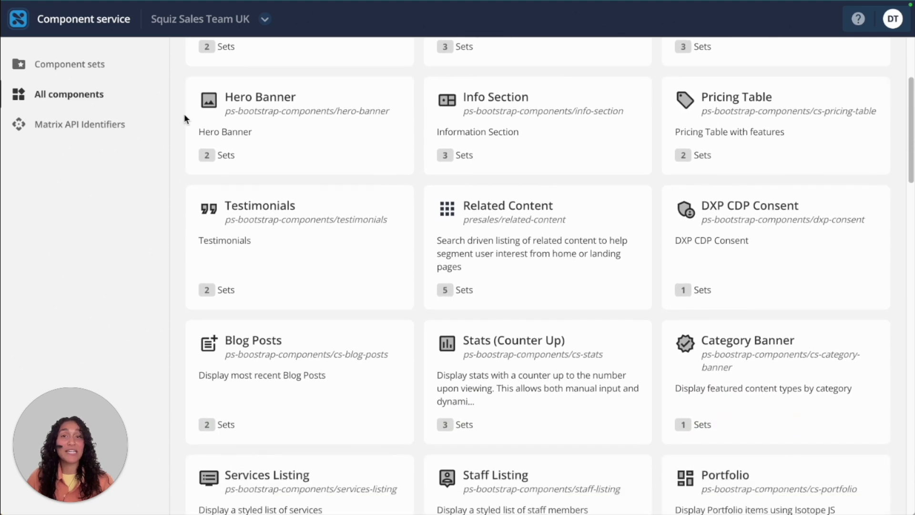
{"action": "scroll", "coordinate": [183, 114], "scroll_direction": "down", "scroll_amount": 1}
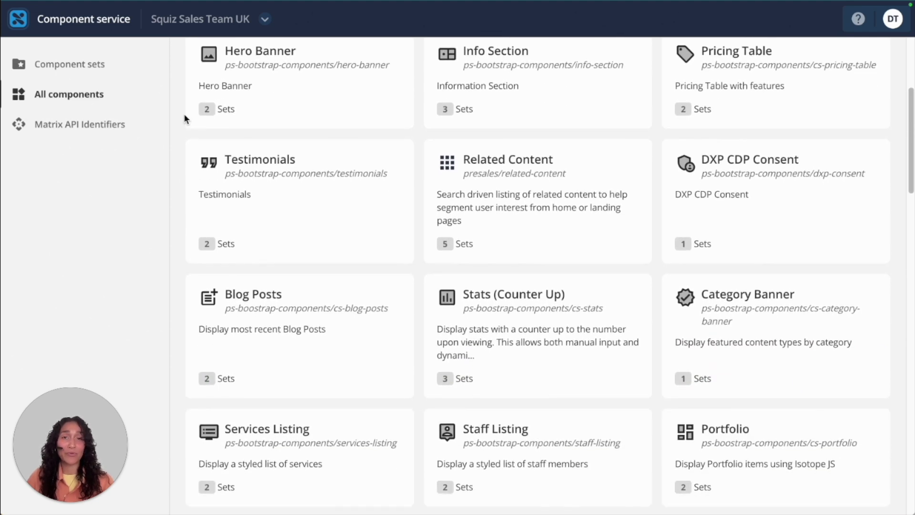
{"action": "scroll", "coordinate": [184, 114], "scroll_direction": "down", "scroll_amount": 1}
{"action": "scroll", "coordinate": [184, 114], "scroll_direction": "up", "scroll_amount": 1}
{"action": "scroll", "coordinate": [184, 114], "scroll_direction": "up", "scroll_amount": 1}
{"action": "scroll", "coordinate": [183, 113], "scroll_direction": "up", "scroll_amount": 1}
{"action": "scroll", "coordinate": [184, 114], "scroll_direction": "up", "scroll_amount": 1}
{"action": "scroll", "coordinate": [183, 114], "scroll_direction": "up", "scroll_amount": 2}
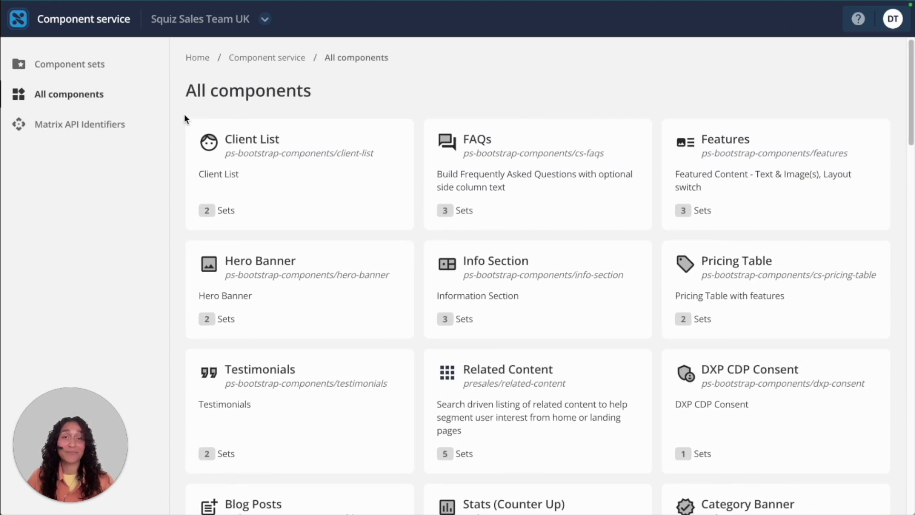
{"action": "left_click", "coordinate": [111, 69]}
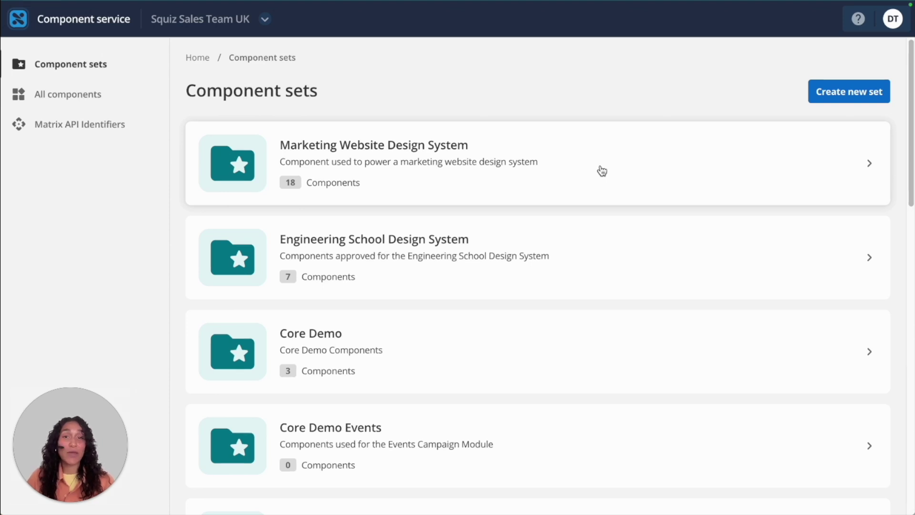
Add [Dynamic] Event listing with default versions to the Marketing Website Design System set.
{"action": "left_click", "coordinate": [602, 171]}
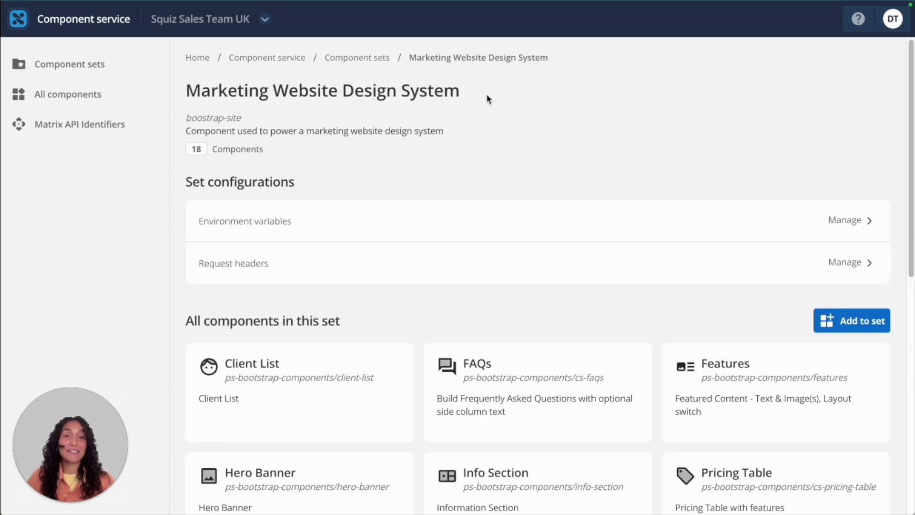
{"action": "scroll", "coordinate": [486, 94], "scroll_direction": "down", "scroll_amount": 2}
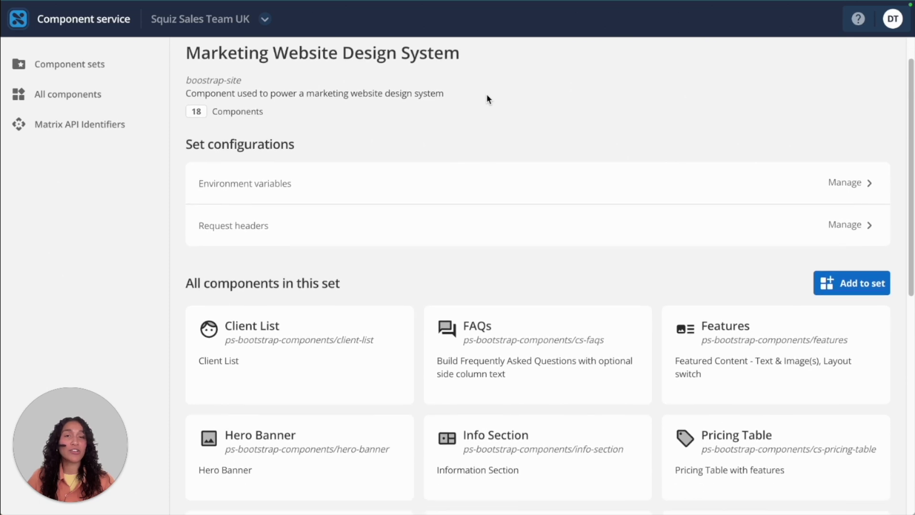
{"action": "scroll", "coordinate": [486, 94], "scroll_direction": "down", "scroll_amount": 2}
{"action": "scroll", "coordinate": [487, 94], "scroll_direction": "down", "scroll_amount": 1}
{"action": "scroll", "coordinate": [486, 93], "scroll_direction": "down", "scroll_amount": 2}
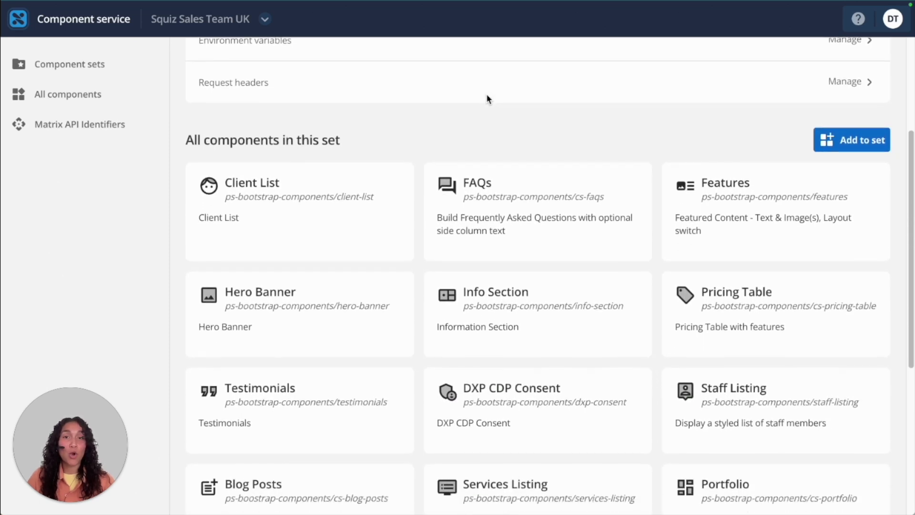
{"action": "scroll", "coordinate": [486, 94], "scroll_direction": "down", "scroll_amount": 2}
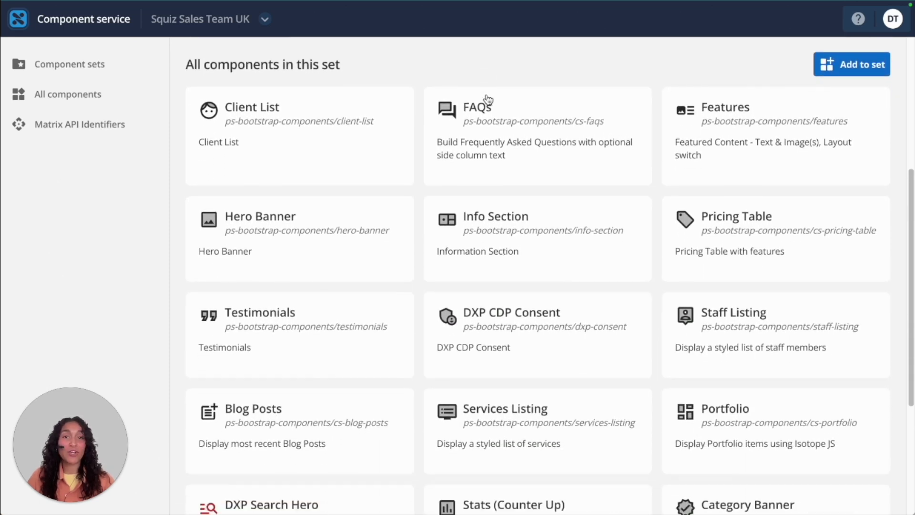
{"action": "left_click", "coordinate": [836, 68]}
{"action": "scroll", "coordinate": [628, 223], "scroll_direction": "down", "scroll_amount": 2}
{"action": "scroll", "coordinate": [628, 223], "scroll_direction": "down", "scroll_amount": 3}
{"action": "scroll", "coordinate": [629, 221], "scroll_direction": "down", "scroll_amount": 3}
{"action": "scroll", "coordinate": [629, 222], "scroll_direction": "down", "scroll_amount": 3}
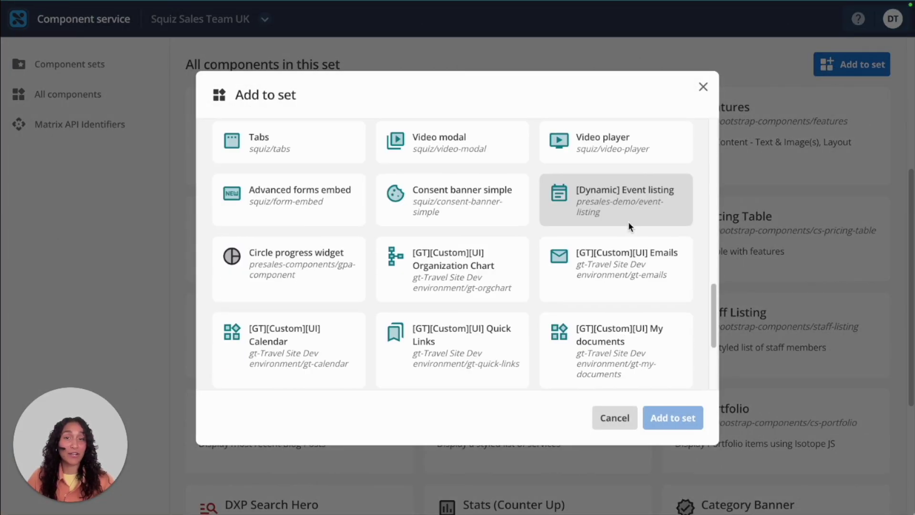
{"action": "left_click", "coordinate": [315, 273]}
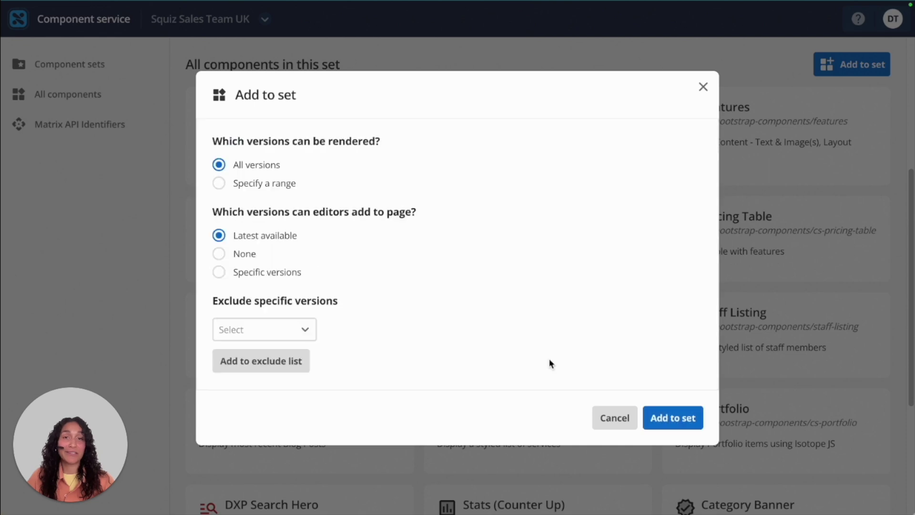
{"action": "left_click", "coordinate": [673, 418]}
{"action": "scroll", "coordinate": [662, 383], "scroll_direction": "down", "scroll_amount": 5}
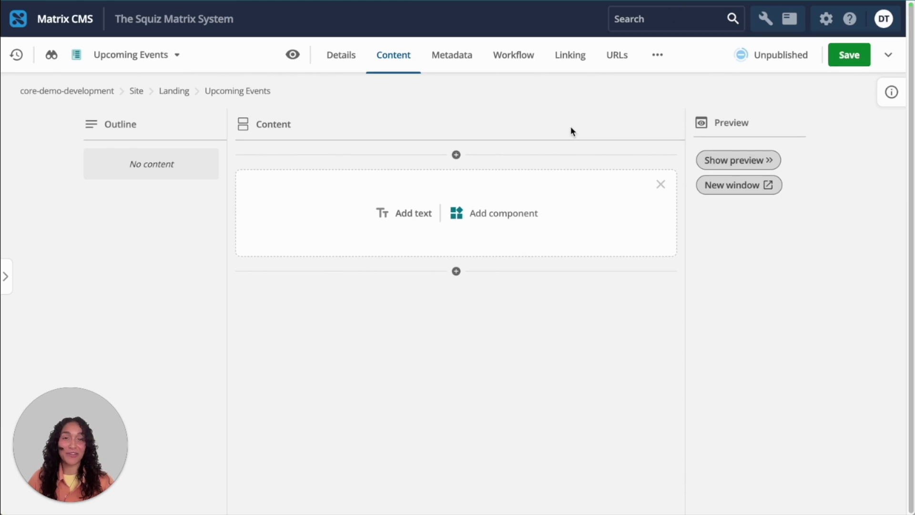
Insert a Call to action (CTA) component onto the Upcoming Events page.
{"action": "left_click", "coordinate": [507, 215]}
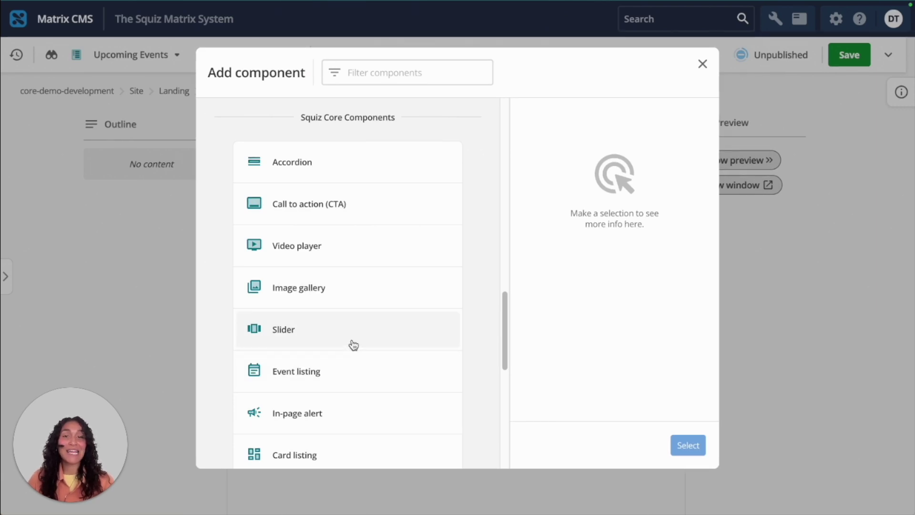
{"action": "left_click_drag", "start_coordinate": [505, 322], "coordinate": [510, 85]}
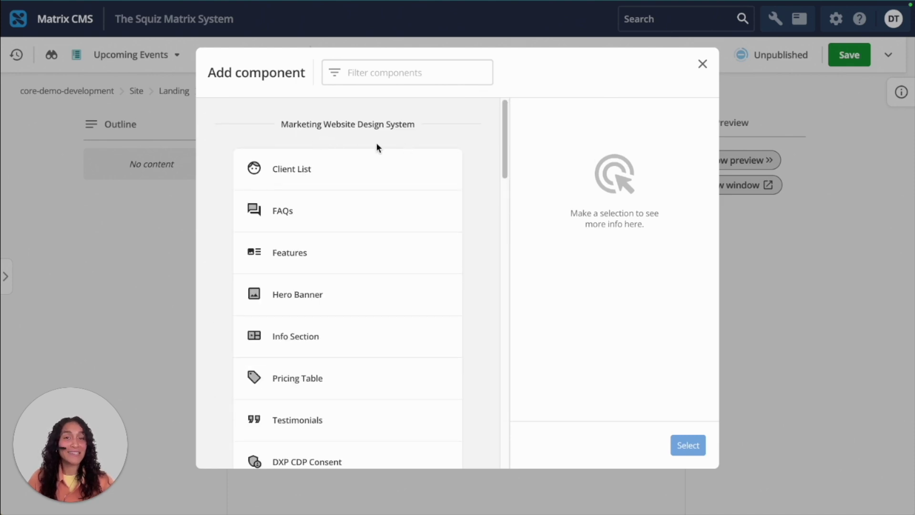
{"action": "scroll", "coordinate": [451, 243], "scroll_direction": "down", "scroll_amount": 4}
{"action": "scroll", "coordinate": [468, 243], "scroll_direction": "down", "scroll_amount": 3}
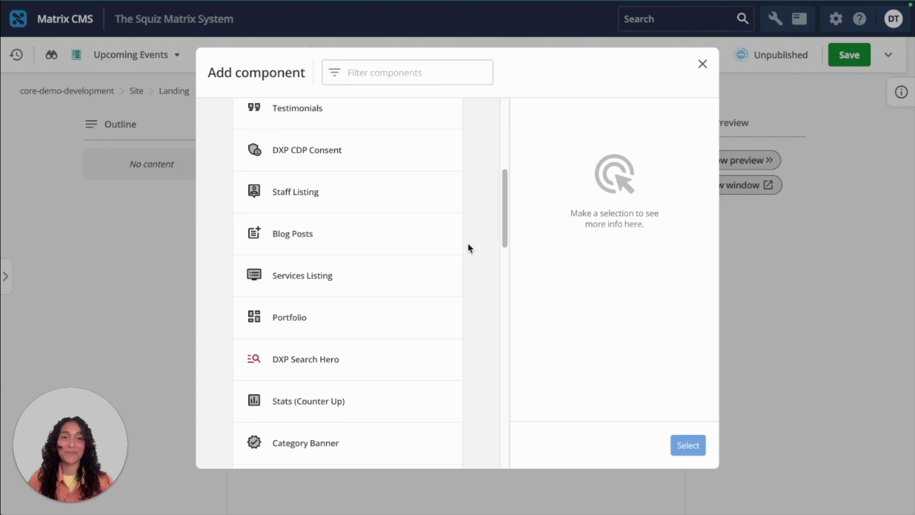
{"action": "scroll", "coordinate": [467, 243], "scroll_direction": "down", "scroll_amount": 3}
{"action": "scroll", "coordinate": [468, 246], "scroll_direction": "down", "scroll_amount": 3}
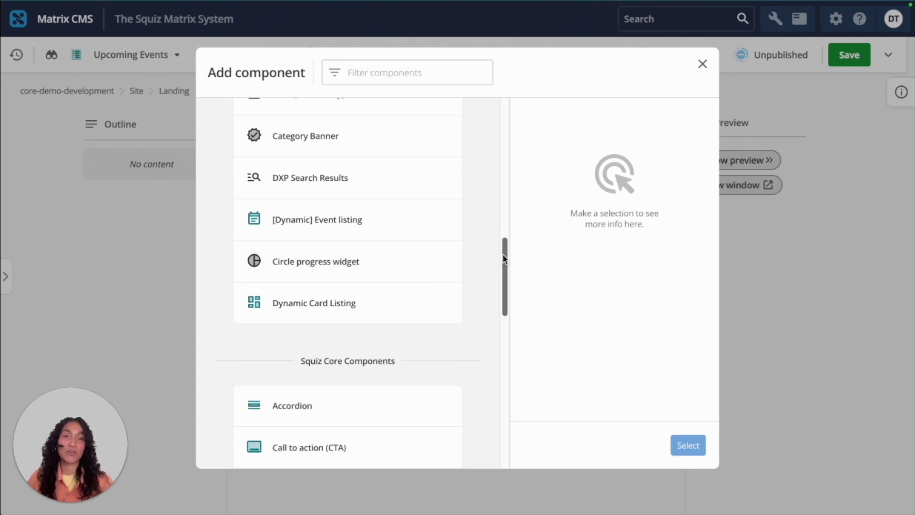
{"action": "left_click_drag", "start_coordinate": [504, 258], "coordinate": [499, 327]}
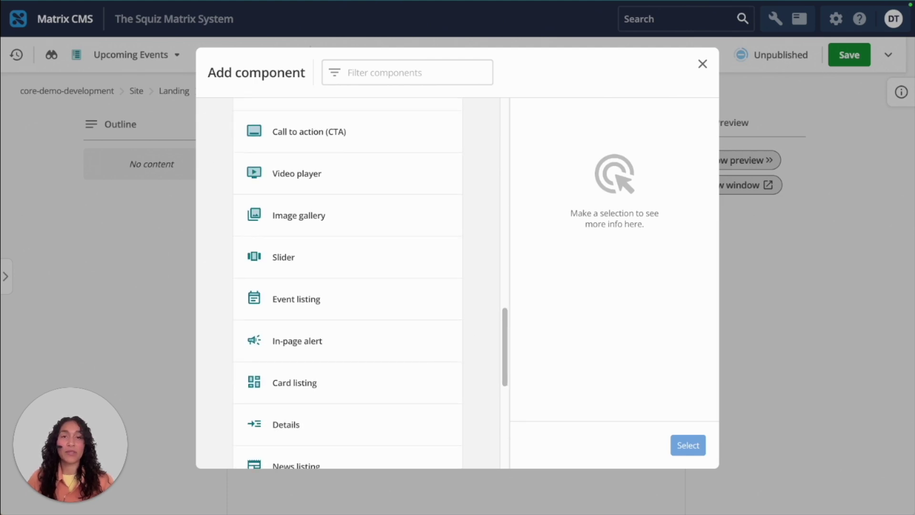
{"action": "left_click", "coordinate": [308, 131]}
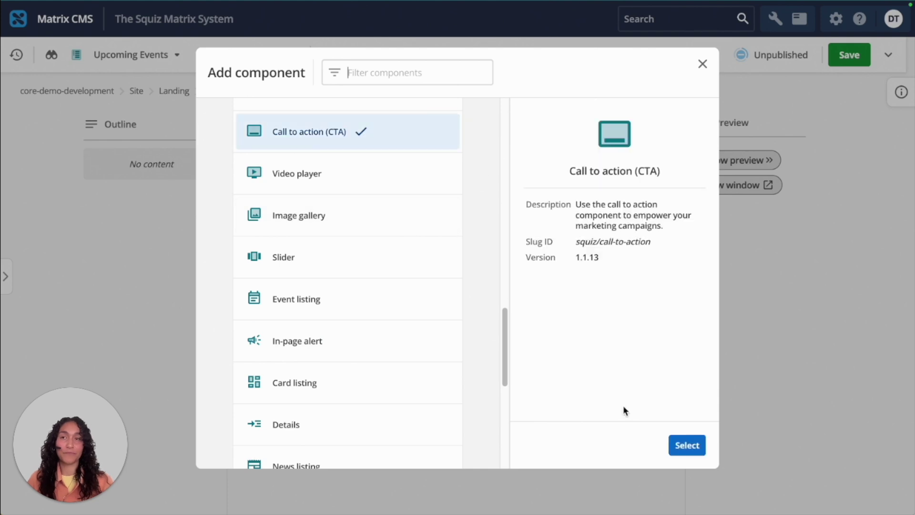
{"action": "left_click", "coordinate": [688, 445]}
{"action": "scroll", "coordinate": [469, 358], "scroll_direction": "down", "scroll_amount": 5}
Add a [Dynamic] Event listing component below the CTA.
{"action": "left_click", "coordinate": [453, 384]}
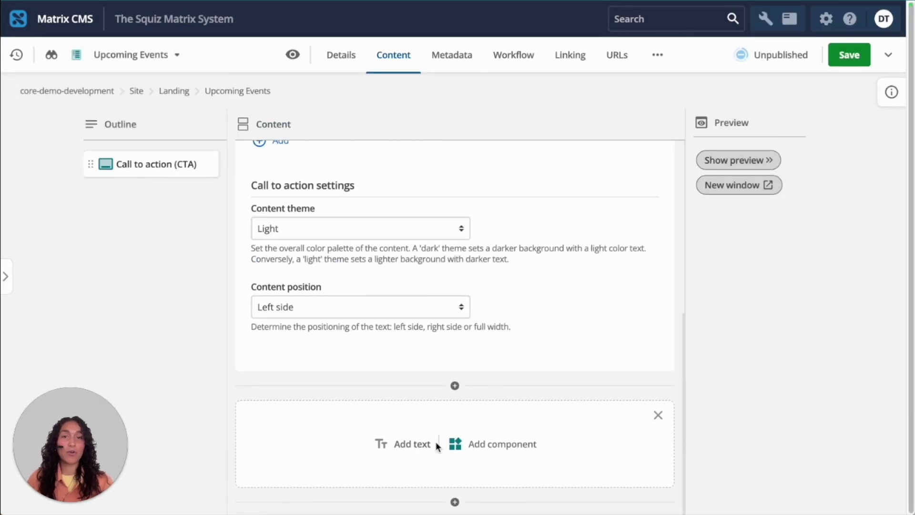
{"action": "left_click", "coordinate": [493, 440]}
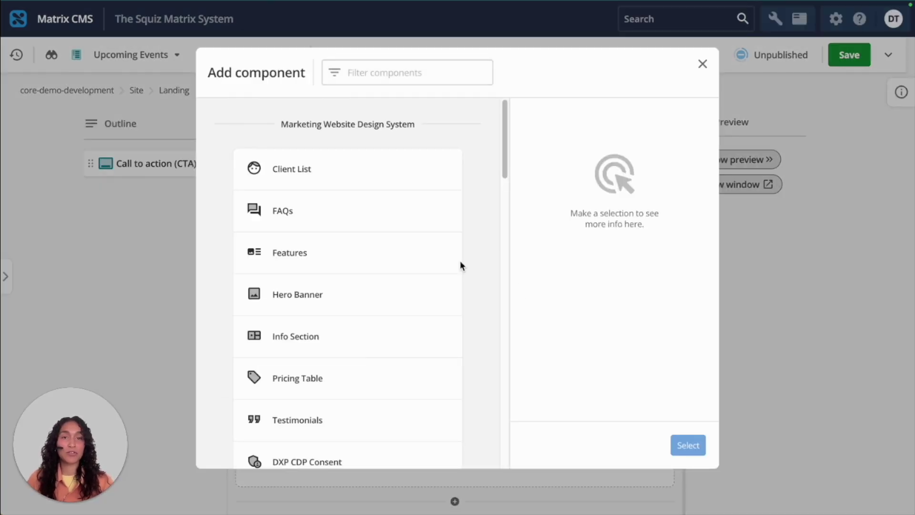
{"action": "scroll", "coordinate": [465, 272], "scroll_direction": "down", "scroll_amount": 4}
{"action": "scroll", "coordinate": [477, 315], "scroll_direction": "down", "scroll_amount": 3}
{"action": "scroll", "coordinate": [477, 314], "scroll_direction": "down", "scroll_amount": 2}
{"action": "scroll", "coordinate": [429, 301], "scroll_direction": "down", "scroll_amount": 2}
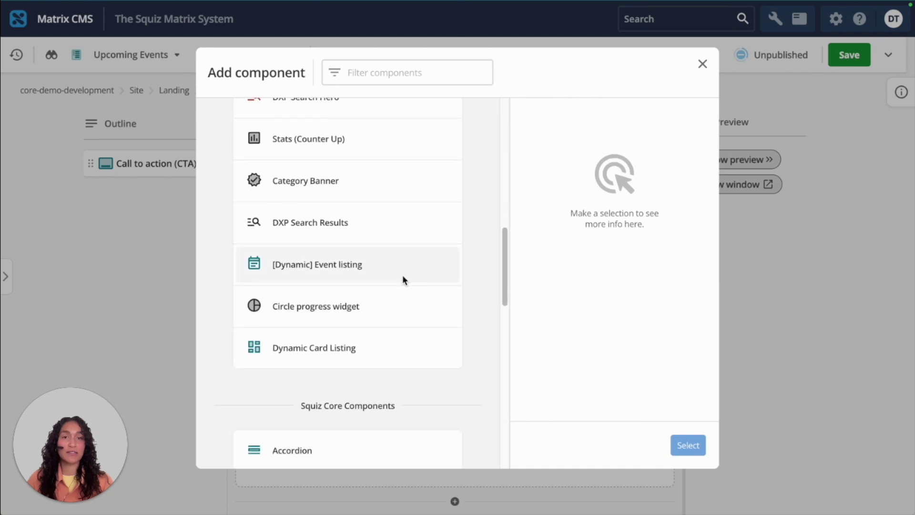
{"action": "left_click", "coordinate": [403, 275]}
{"action": "left_click", "coordinate": [674, 458]}
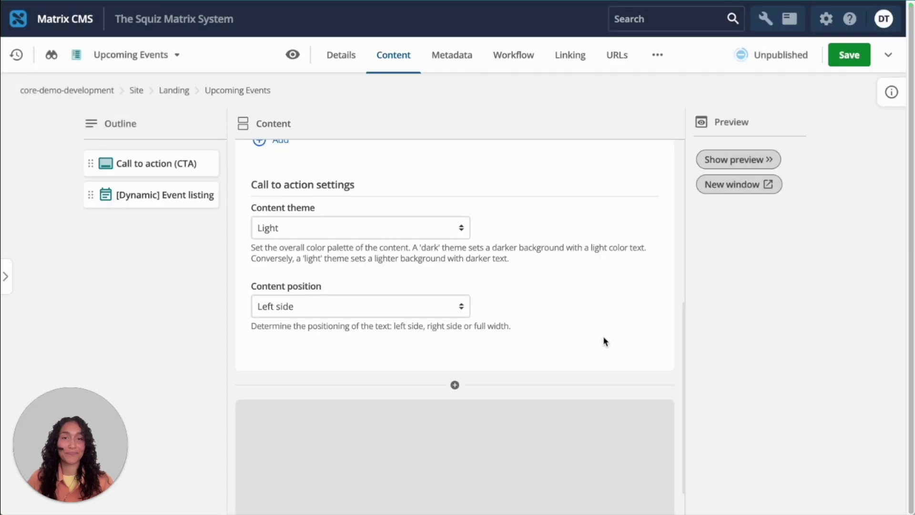
Add an Accordion component below the event listing.
{"action": "left_click", "coordinate": [455, 501]}
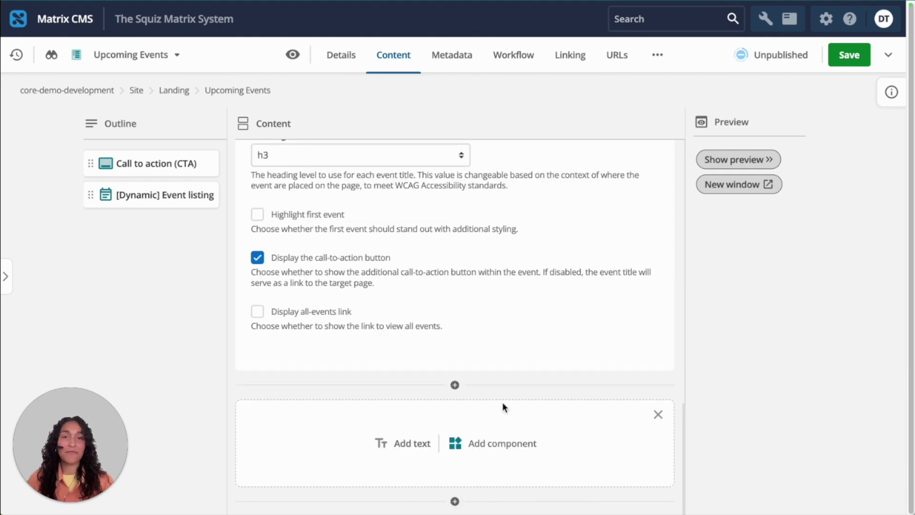
{"action": "left_click", "coordinate": [492, 442]}
{"action": "scroll", "coordinate": [507, 255], "scroll_direction": "down", "scroll_amount": 3}
{"action": "scroll", "coordinate": [408, 180], "scroll_direction": "down", "scroll_amount": 3}
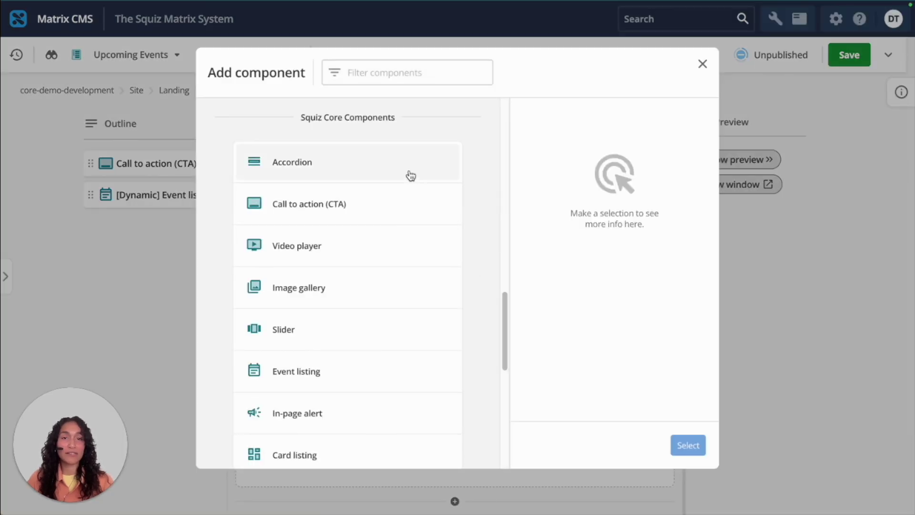
{"action": "left_click", "coordinate": [307, 161]}
{"action": "left_click", "coordinate": [687, 445]}
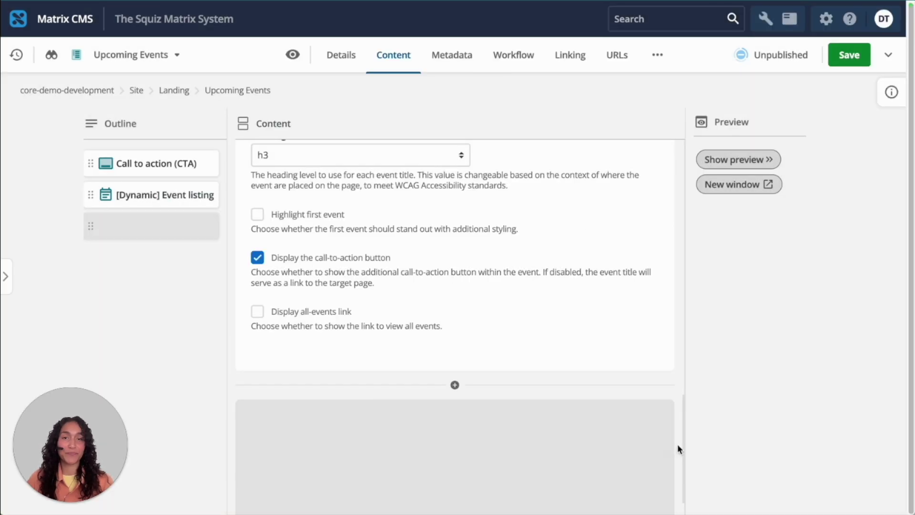
{"action": "scroll", "coordinate": [636, 443], "scroll_direction": "up", "scroll_amount": 5}
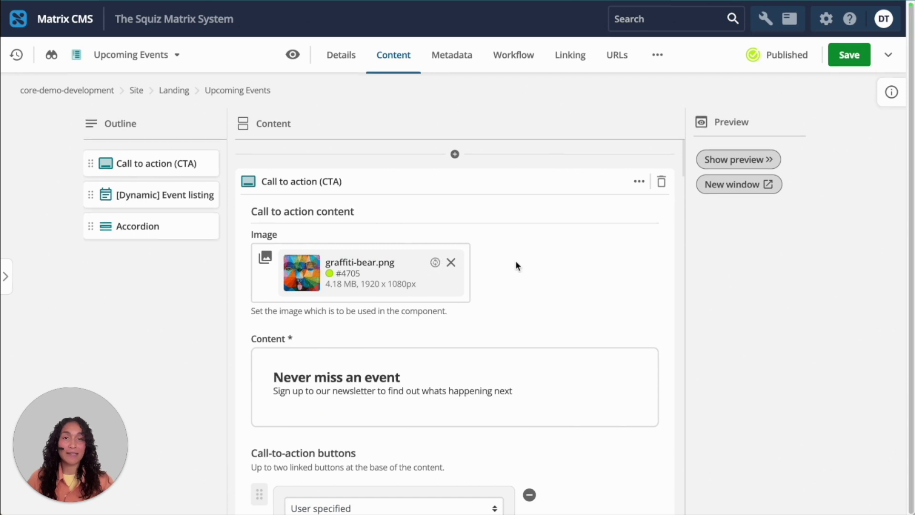
Reorder Outline items, restoring CTA, Event listing, Accordion order, and show the live preview.
{"action": "left_click", "coordinate": [164, 194]}
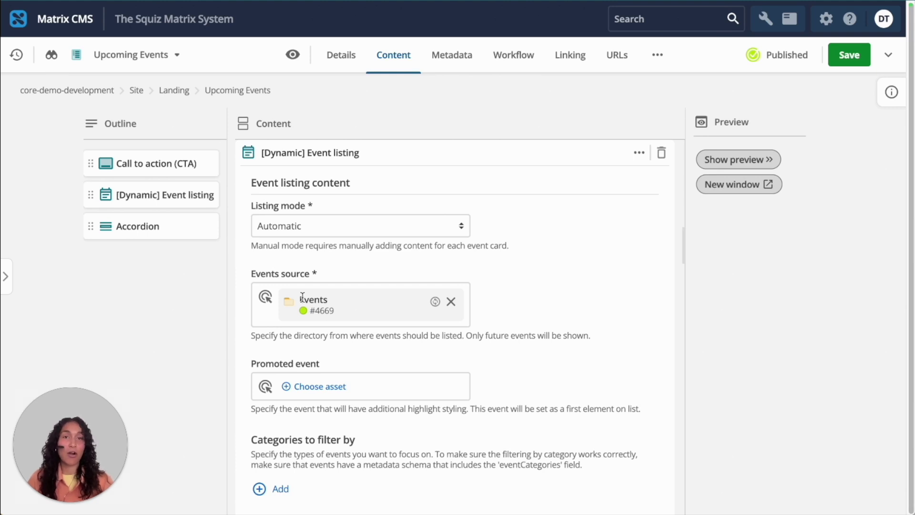
{"action": "scroll", "coordinate": [348, 298], "scroll_direction": "down", "scroll_amount": 5}
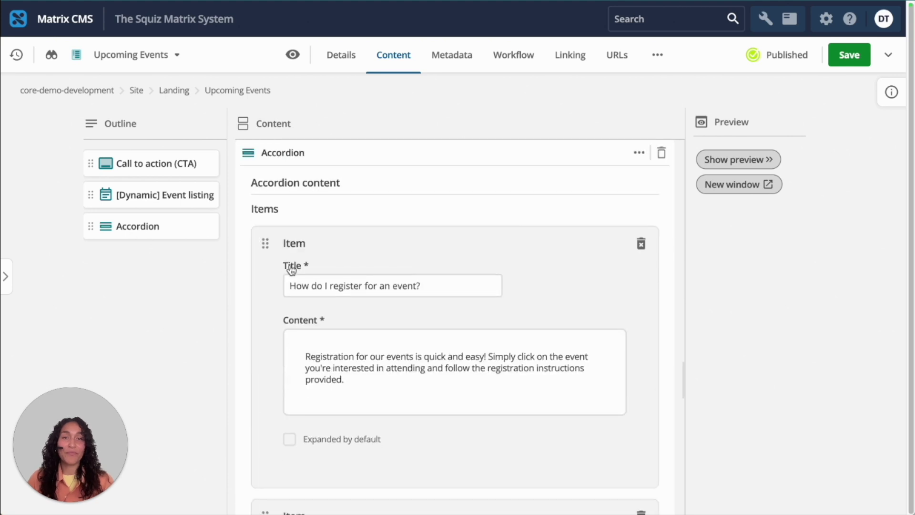
{"action": "scroll", "coordinate": [343, 323], "scroll_direction": "down", "scroll_amount": 3}
{"action": "scroll", "coordinate": [366, 239], "scroll_direction": "down", "scroll_amount": 5}
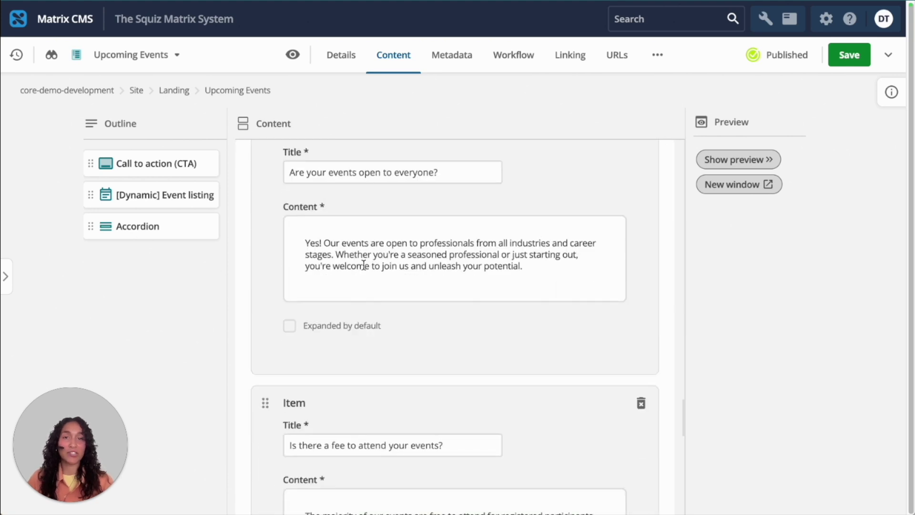
{"action": "scroll", "coordinate": [365, 265], "scroll_direction": "up", "scroll_amount": 3}
{"action": "scroll", "coordinate": [365, 264], "scroll_direction": "up", "scroll_amount": 4}
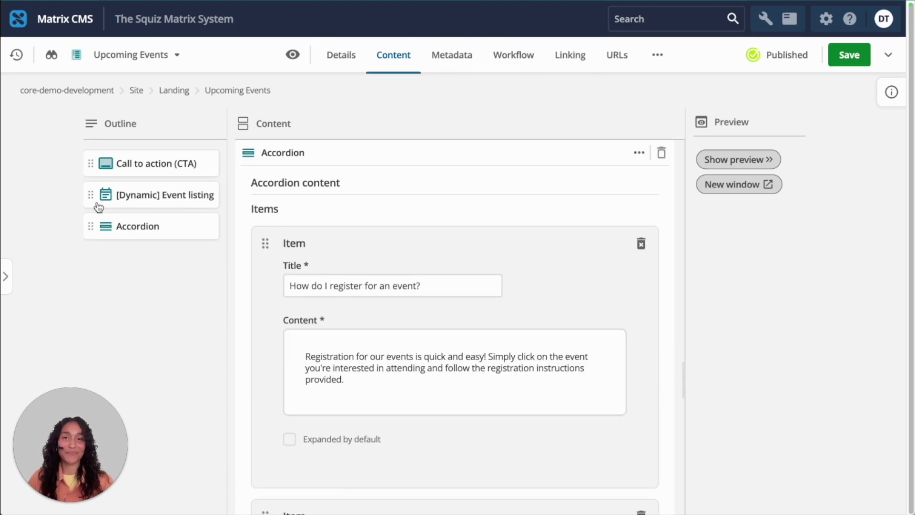
{"action": "left_click_drag", "start_coordinate": [94, 195], "coordinate": [92, 229]}
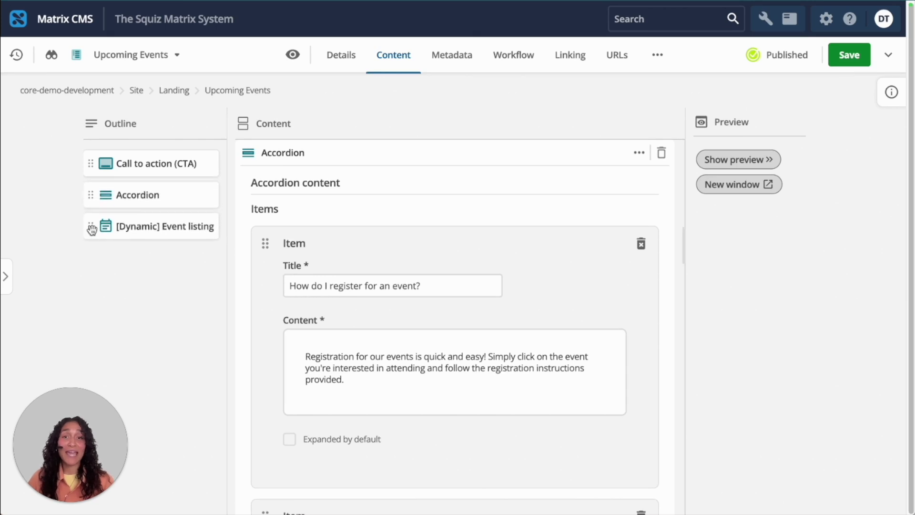
{"action": "left_click_drag", "start_coordinate": [91, 164], "coordinate": [88, 196]}
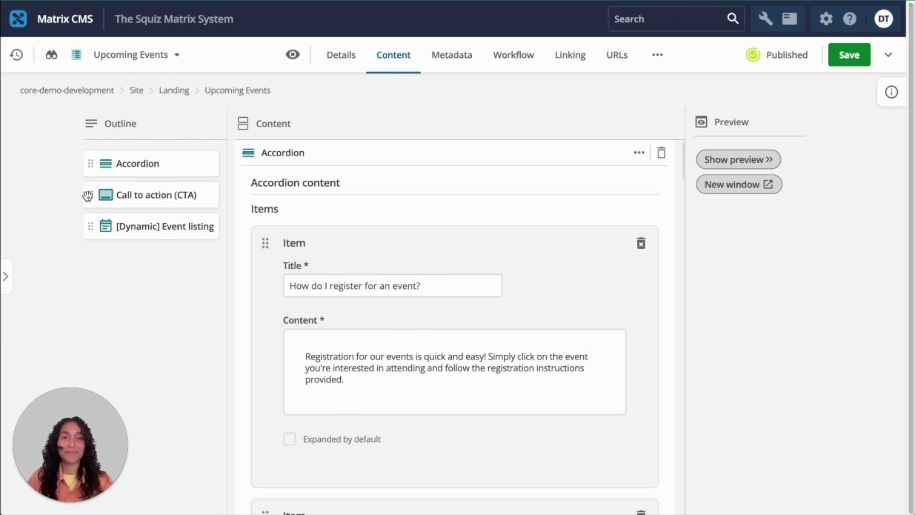
{"action": "left_click_drag", "start_coordinate": [88, 165], "coordinate": [91, 230]}
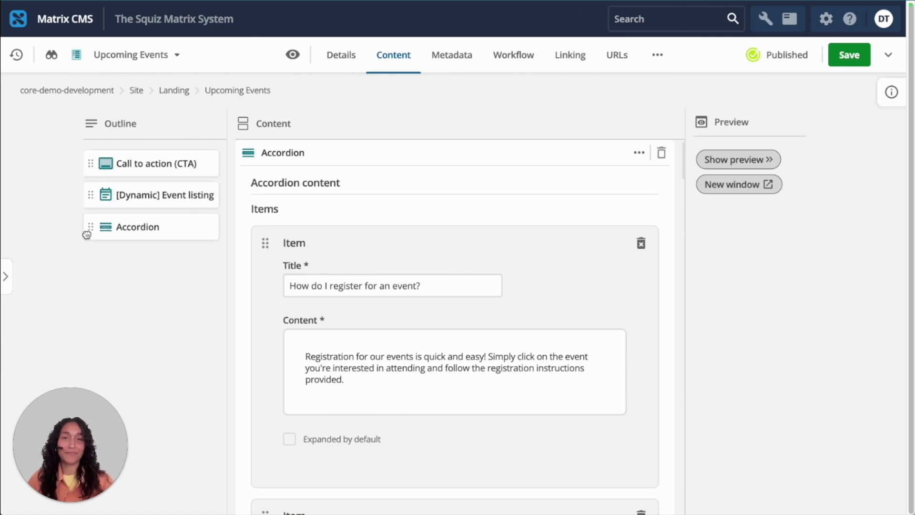
{"action": "left_click", "coordinate": [728, 160]}
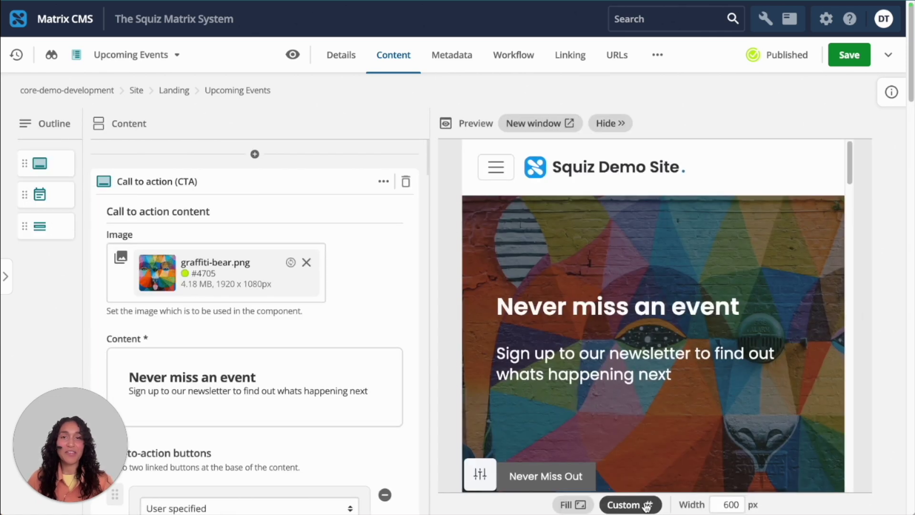
{"action": "scroll", "coordinate": [737, 299], "scroll_direction": "down", "scroll_amount": 5}
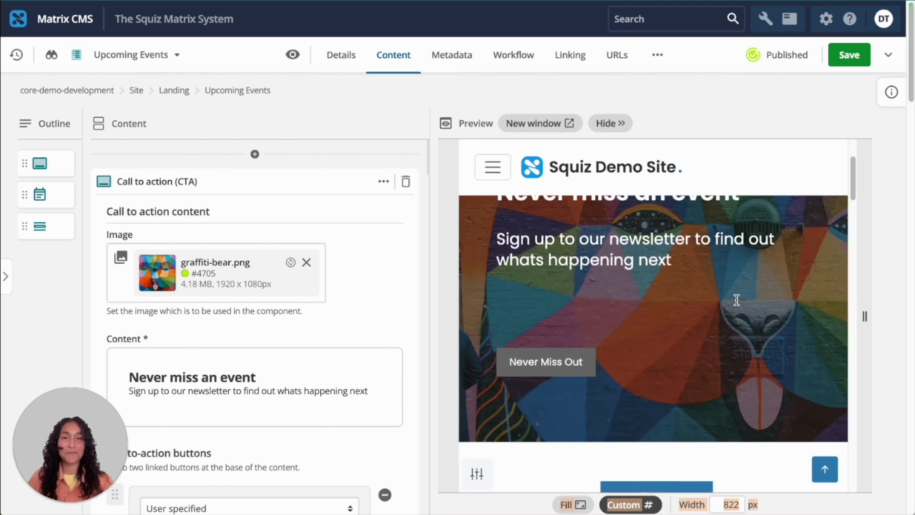
{"action": "scroll", "coordinate": [737, 299], "scroll_direction": "up", "scroll_amount": 5}
Preview the page in a new window, then bring up the CTA block's extra options.
{"action": "left_click", "coordinate": [556, 131]}
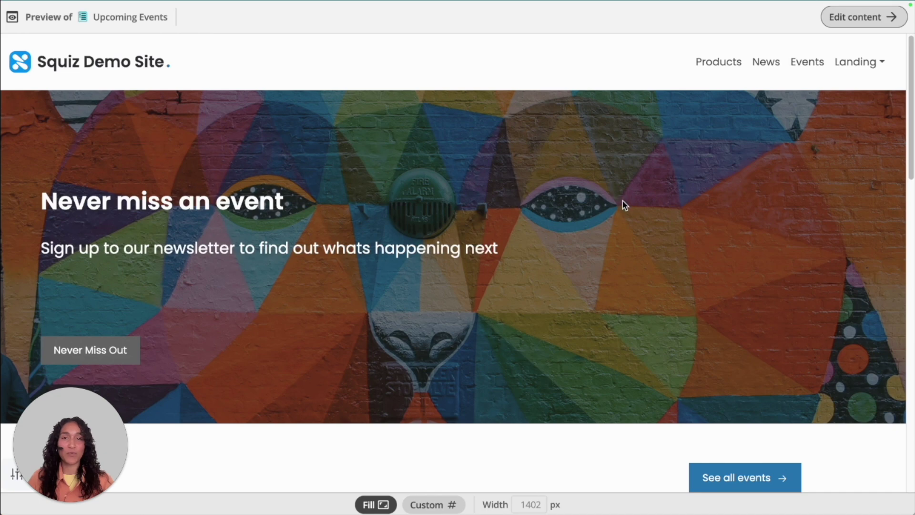
{"action": "scroll", "coordinate": [626, 207], "scroll_direction": "down", "scroll_amount": 1}
{"action": "scroll", "coordinate": [624, 206], "scroll_direction": "down", "scroll_amount": 4}
{"action": "scroll", "coordinate": [625, 207], "scroll_direction": "down", "scroll_amount": 4}
{"action": "scroll", "coordinate": [625, 207], "scroll_direction": "down", "scroll_amount": 4}
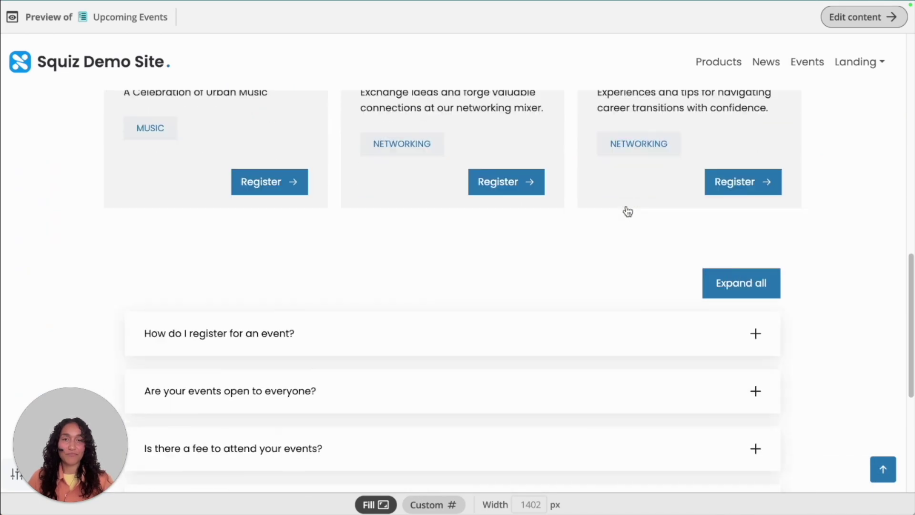
{"action": "scroll", "coordinate": [625, 206], "scroll_direction": "down", "scroll_amount": 2}
{"action": "scroll", "coordinate": [628, 211], "scroll_direction": "down", "scroll_amount": 1}
{"action": "scroll", "coordinate": [628, 211], "scroll_direction": "up", "scroll_amount": 5}
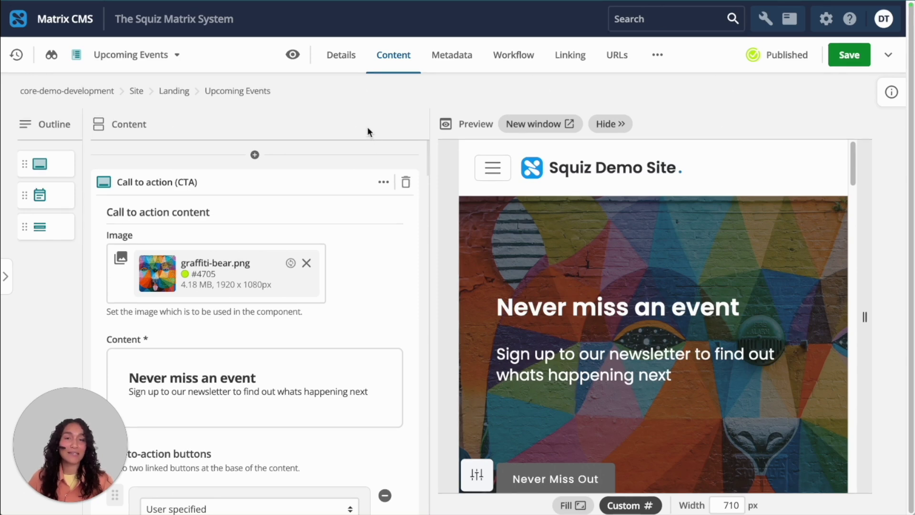
{"action": "left_click", "coordinate": [383, 182]}
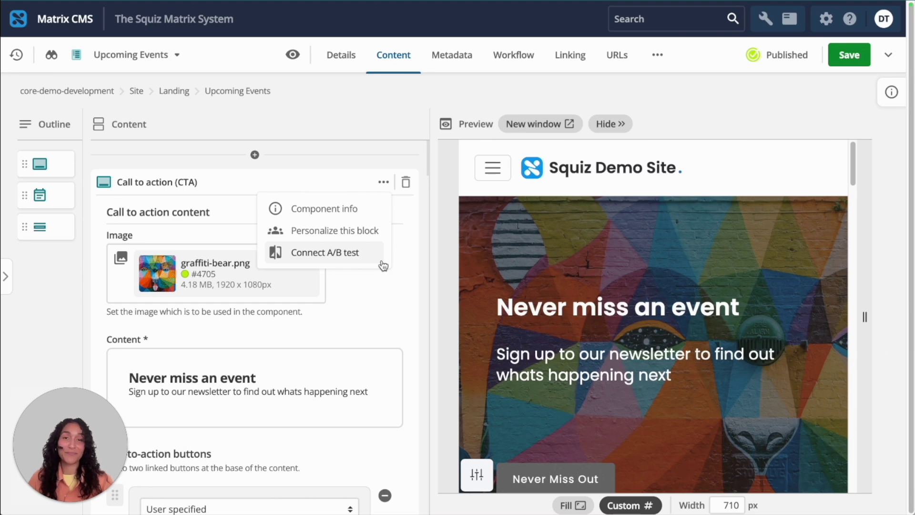
Replace the CTA image graffiti-bear.png with meeting.jpg and save the page.
{"action": "left_click", "coordinate": [379, 284]}
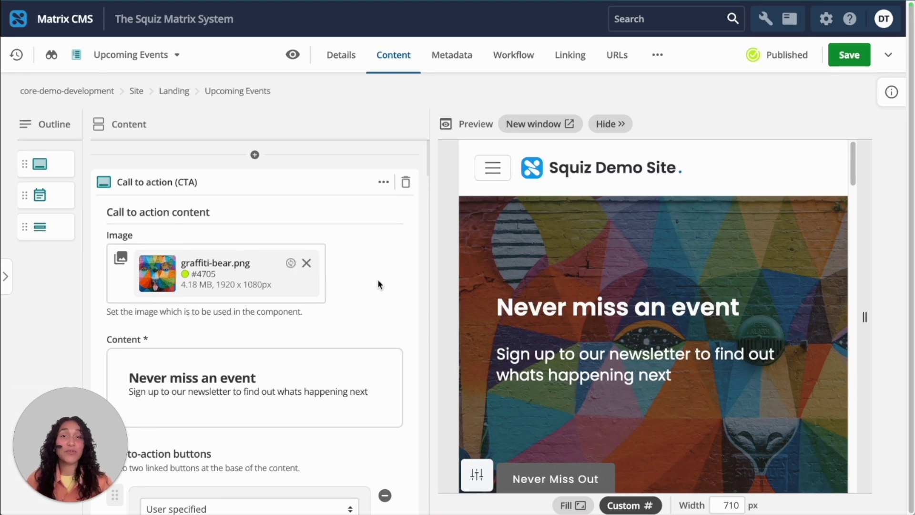
{"action": "left_click", "coordinate": [290, 264]}
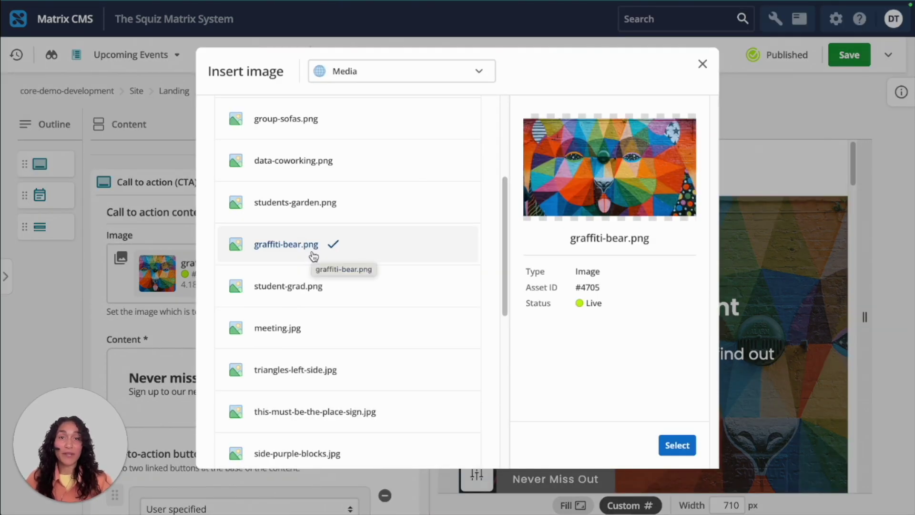
{"action": "left_click", "coordinate": [296, 326]}
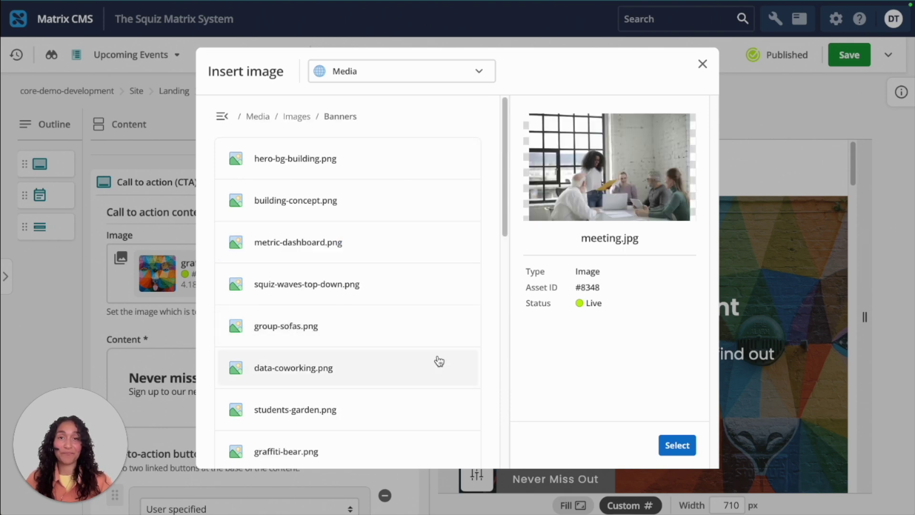
{"action": "left_click", "coordinate": [678, 446]}
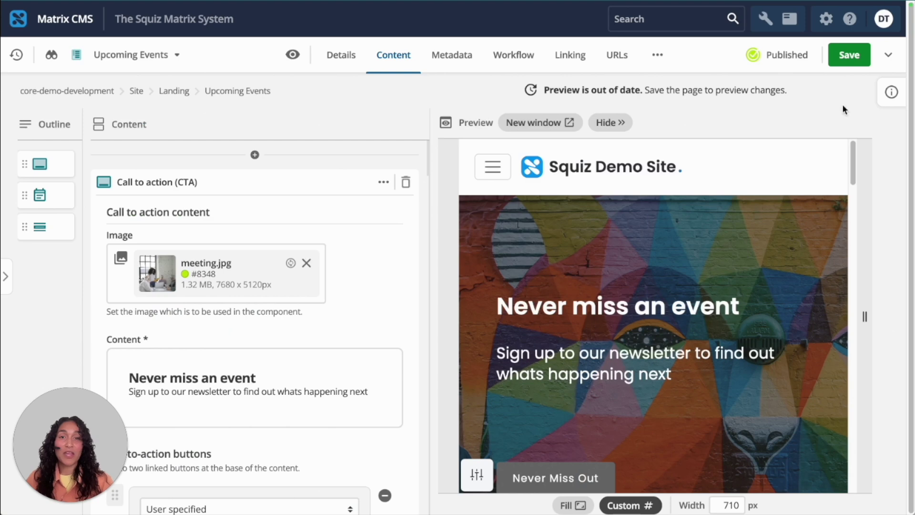
{"action": "left_click", "coordinate": [849, 54]}
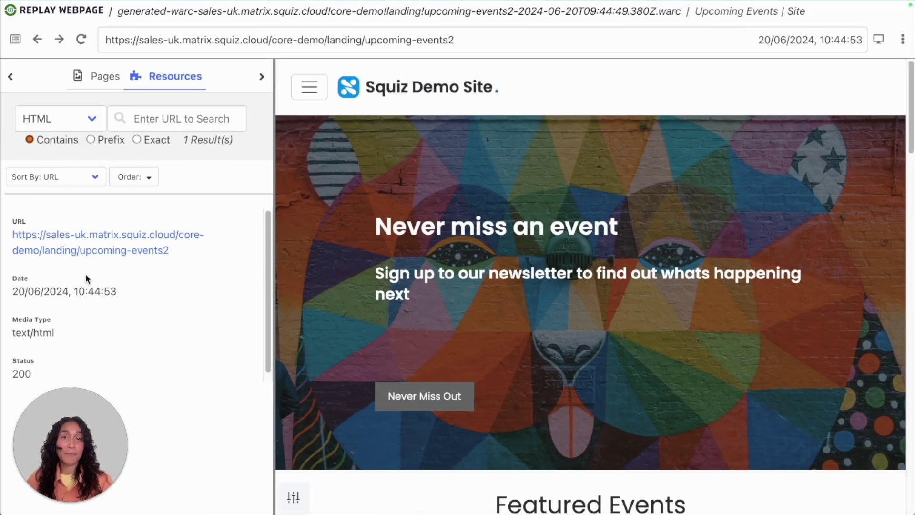
Highlight the archive capture date 20/06/2024, 10:44:53 in the Resources panel.
{"action": "left_click_drag", "start_coordinate": [13, 290], "coordinate": [115, 293]}
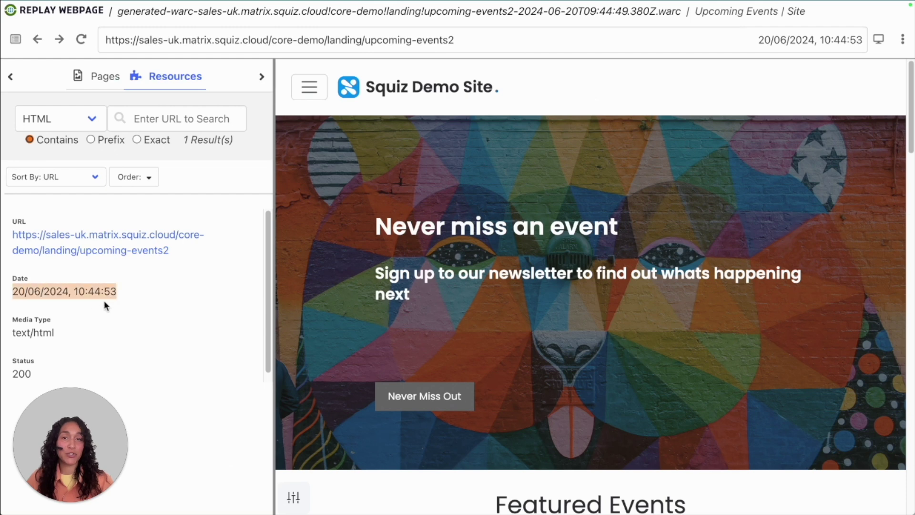
{"action": "left_click", "coordinate": [148, 301]}
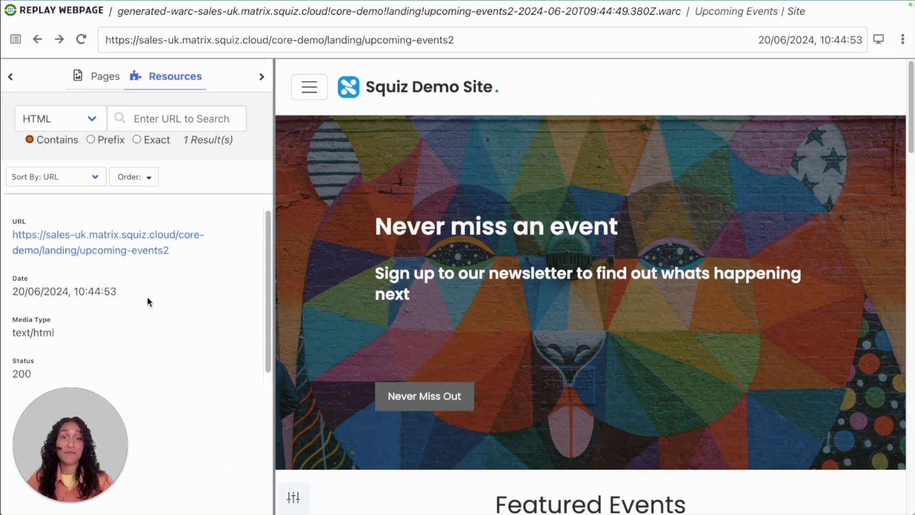